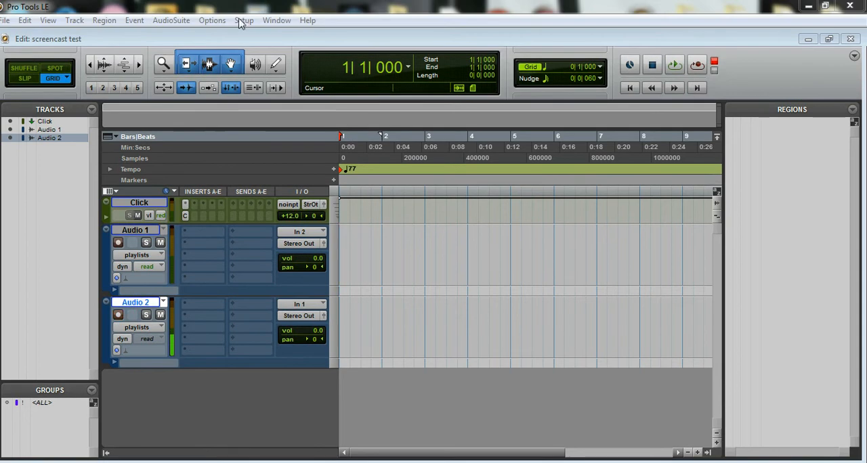
# Check in the Operation preferences that Automatically Create New Playlists When Loop Recording is enabled, and accept the preferences
pyautogui.click(243, 20)
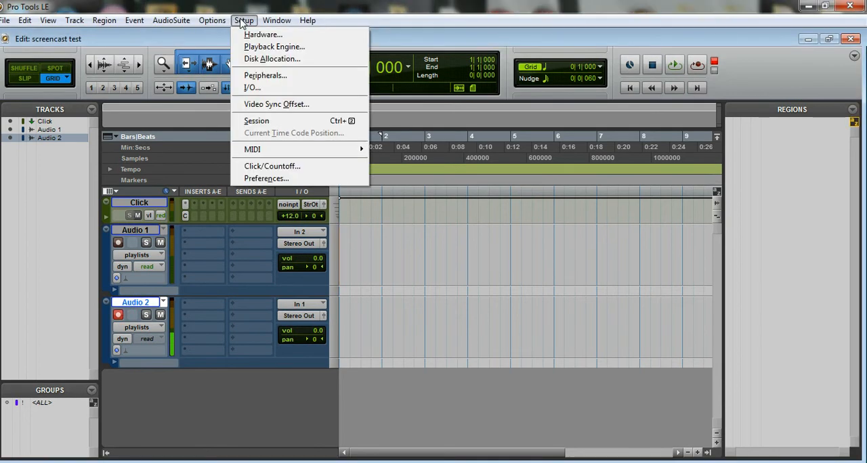
pyautogui.click(299, 179)
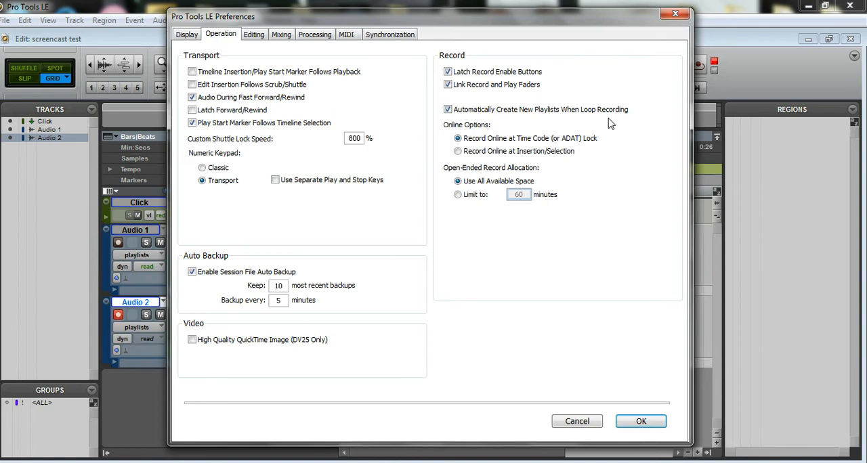
pyautogui.click(644, 422)
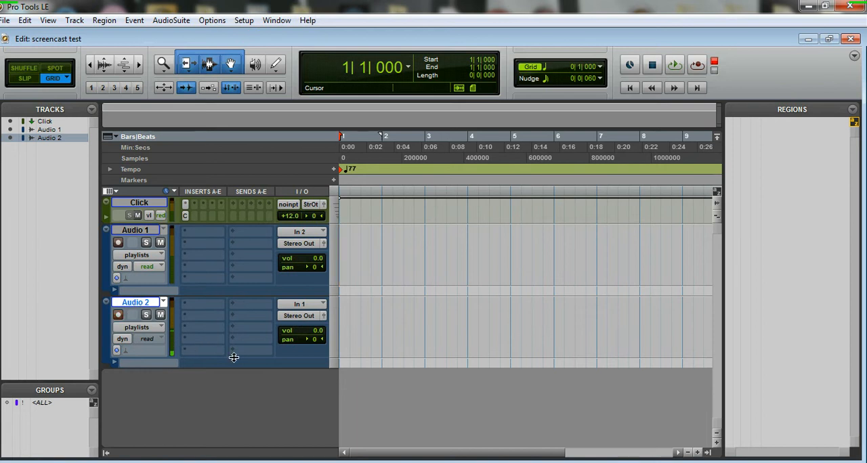
# Rename the Audio 1 track as Guitar 1
pyautogui.rightClick(134, 233)
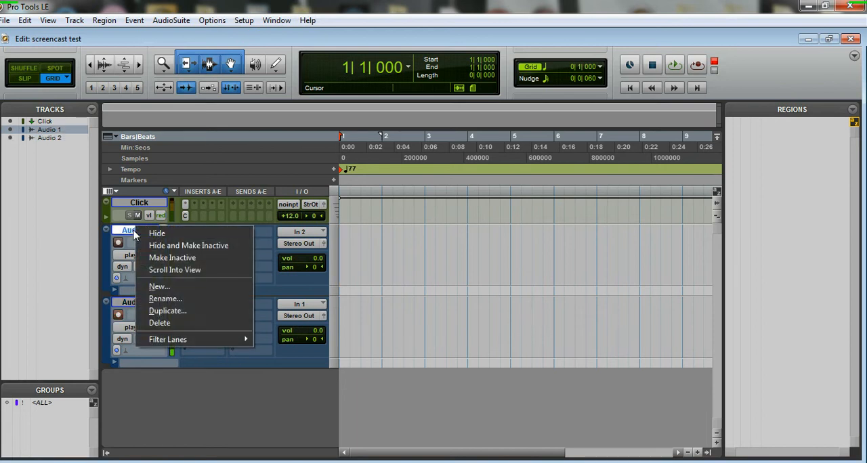
pyautogui.click(182, 297)
pyautogui.write('Guitar 1')
pyautogui.press('Return')
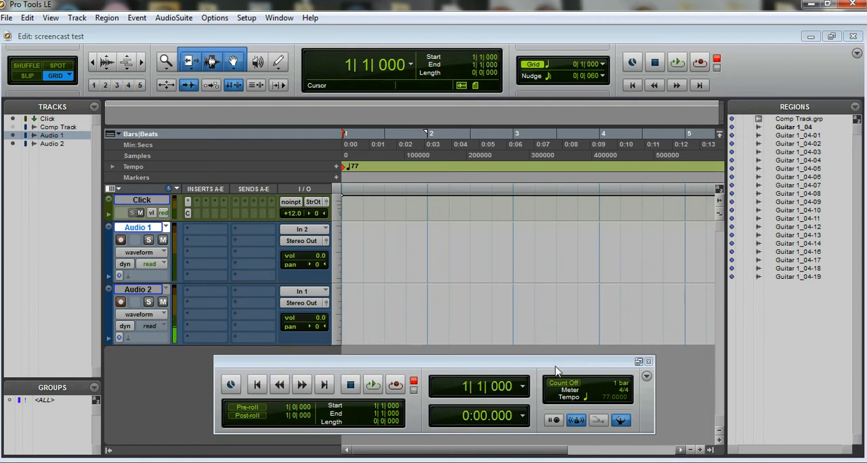
# Enable the count-off and loop-record takes on the Guitar 1 track over the four-bar range from 1|1|000 to 5|1|000
pyautogui.click(568, 385)
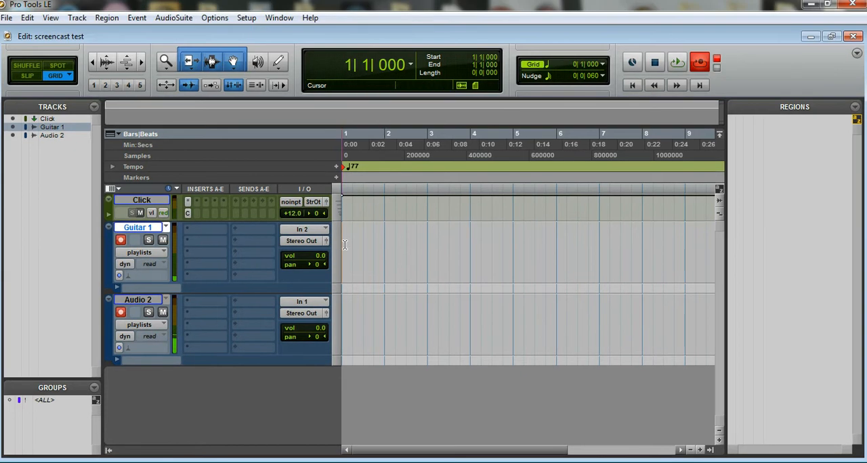
pyautogui.moveTo(343, 247); pyautogui.dragTo(510, 246)
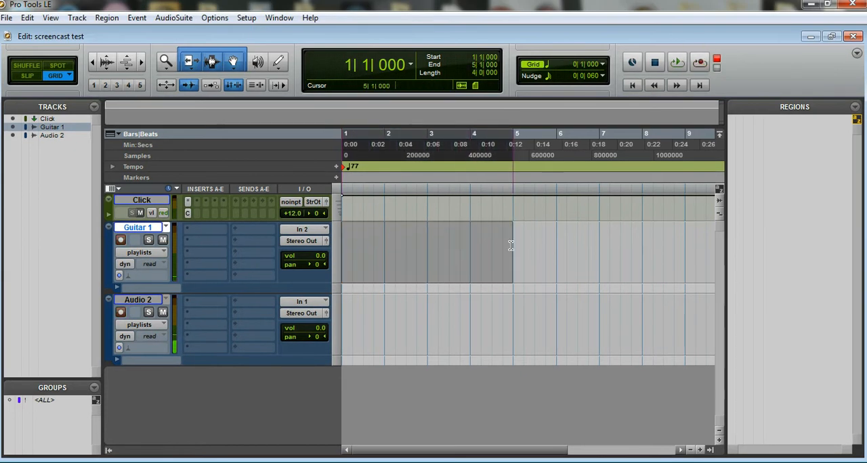
pyautogui.click(676, 63)
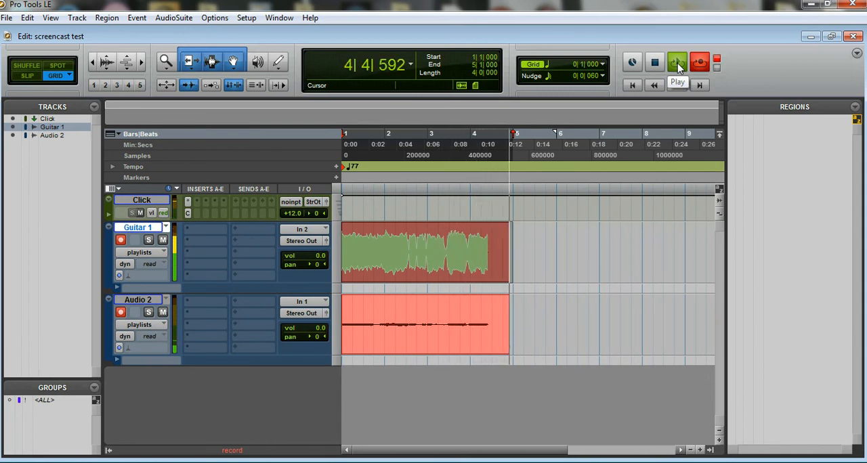
pyautogui.press('space')
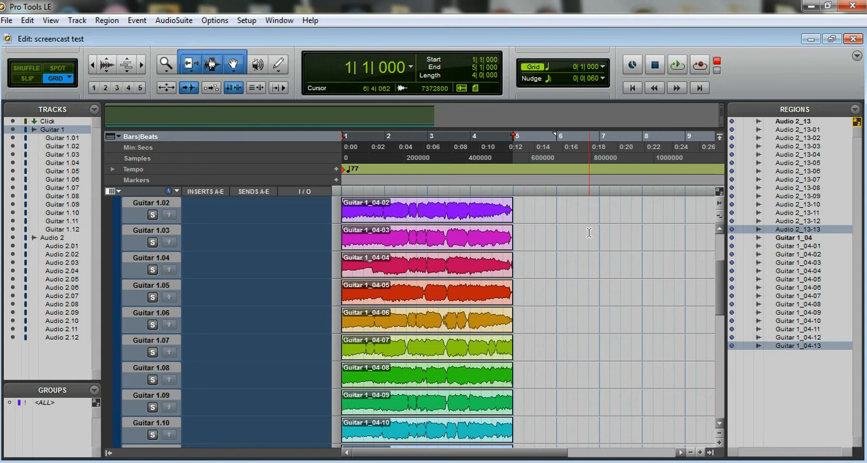
# Create a new empty playlist named Comp Track above the recorded takes of the Guitar 1 track
pyautogui.scroll(-4, 589, 232)
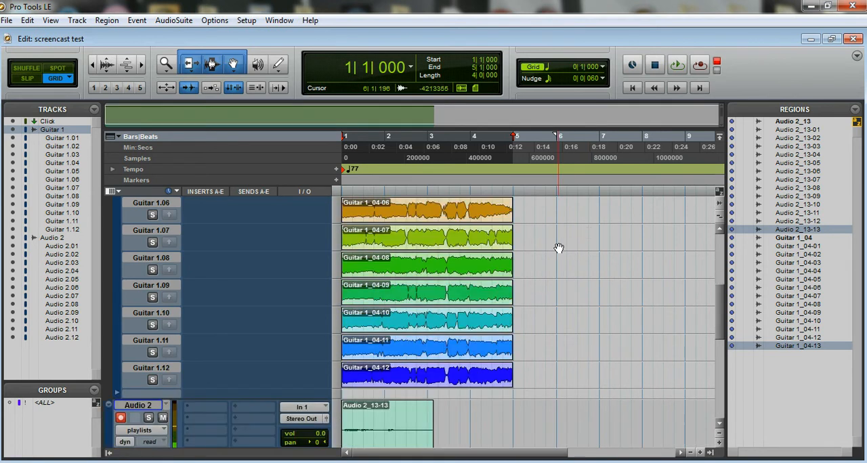
pyautogui.scroll(3, 432, 366)
pyautogui.scroll(3, 433, 366)
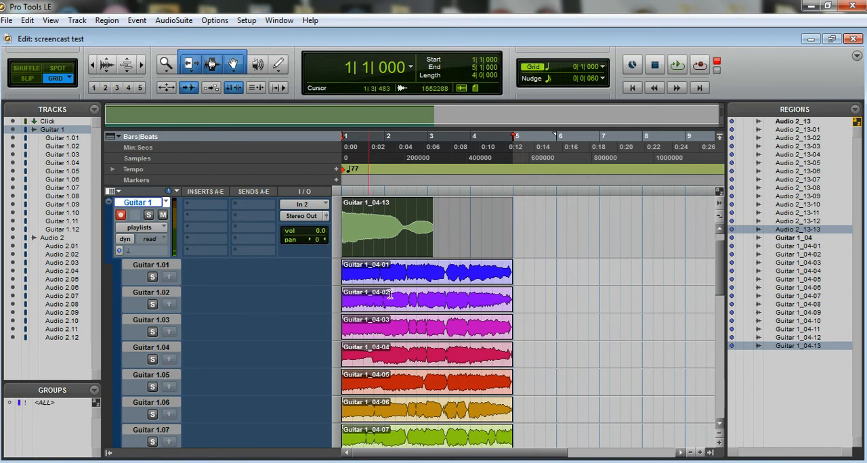
pyautogui.scroll(1, 408, 335)
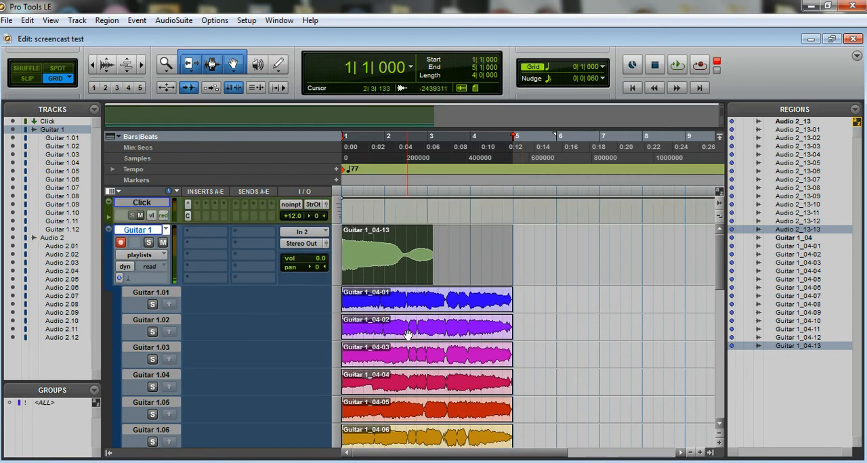
pyautogui.click(167, 232)
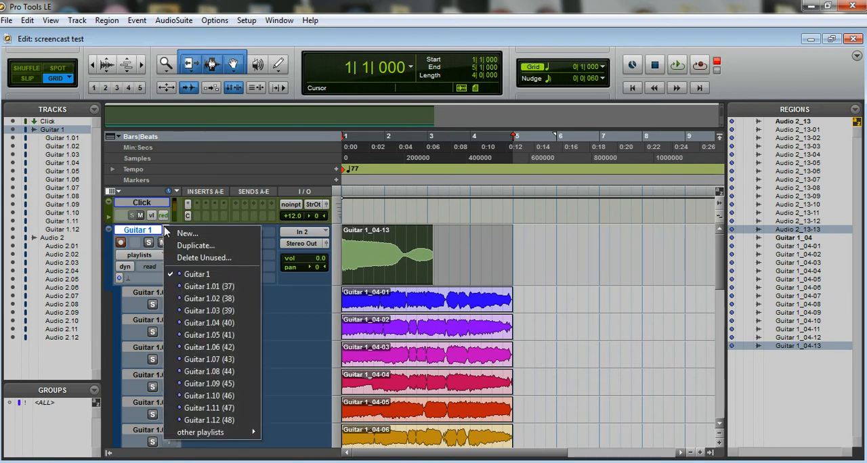
pyautogui.click(249, 6)
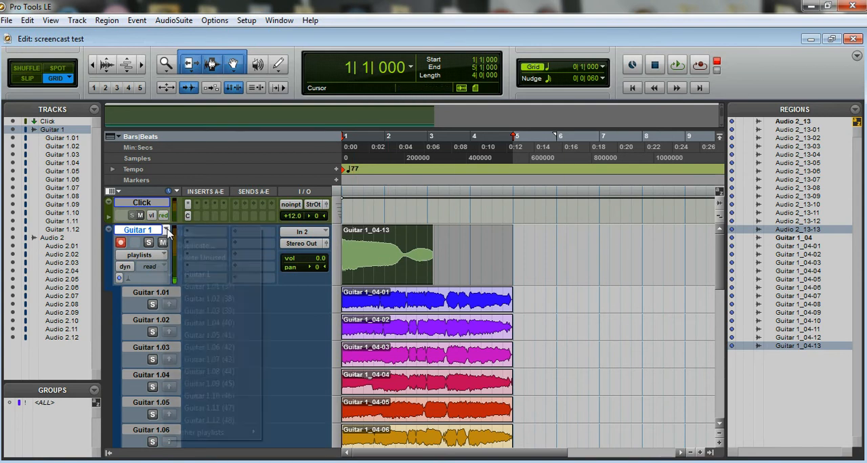
pyautogui.click(167, 231)
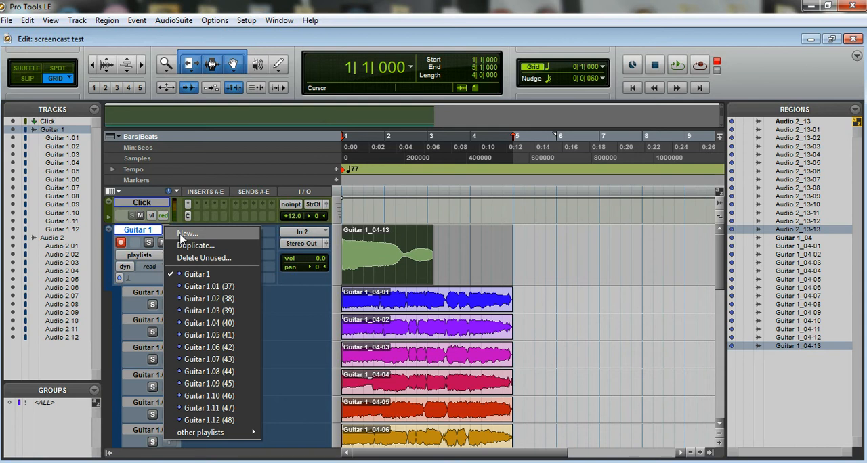
pyautogui.click(187, 234)
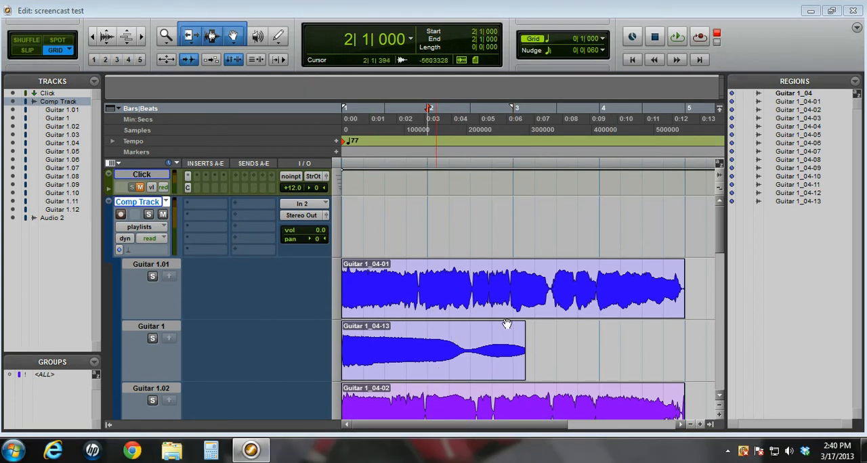
# Solo the Guitar 1.07 take and return the playback position to the session start
pyautogui.moveTo(719, 232); pyautogui.dragTo(712, 313)
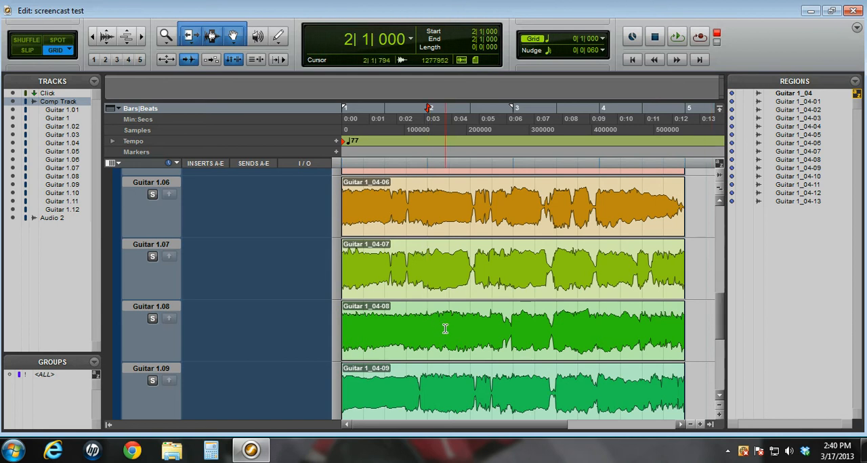
pyautogui.click(152, 257)
pyautogui.click(631, 59)
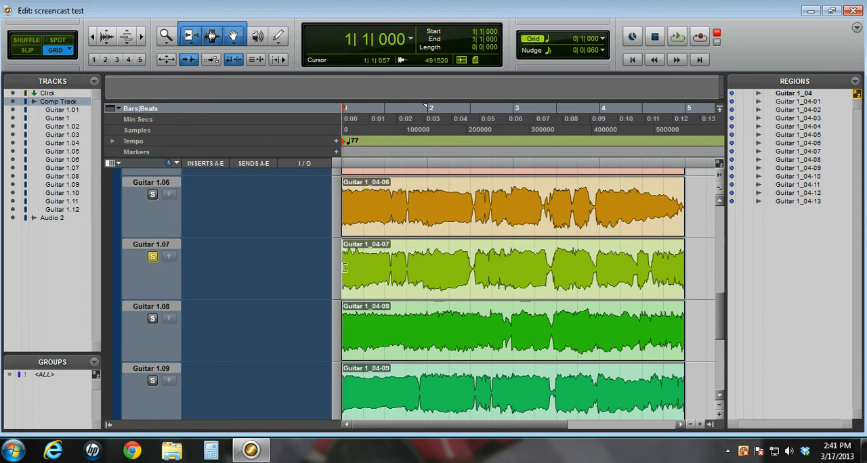
# Copy bar 1 of the Guitar 1.07 take with the Selector and paste it into bar 1 of the Comp Track
pyautogui.click(212, 37)
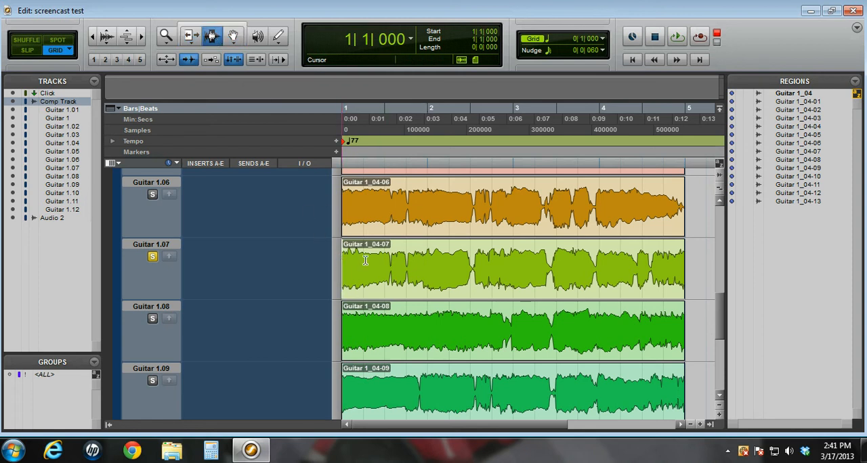
pyautogui.moveTo(364, 261); pyautogui.dragTo(427, 261)
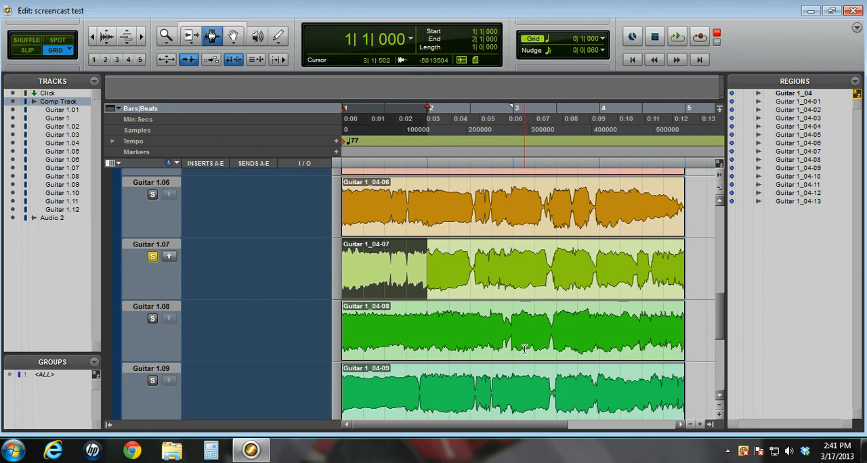
pyautogui.scroll(6, 567, 361)
pyautogui.hotkey('ctrl', 'alt', 'v')
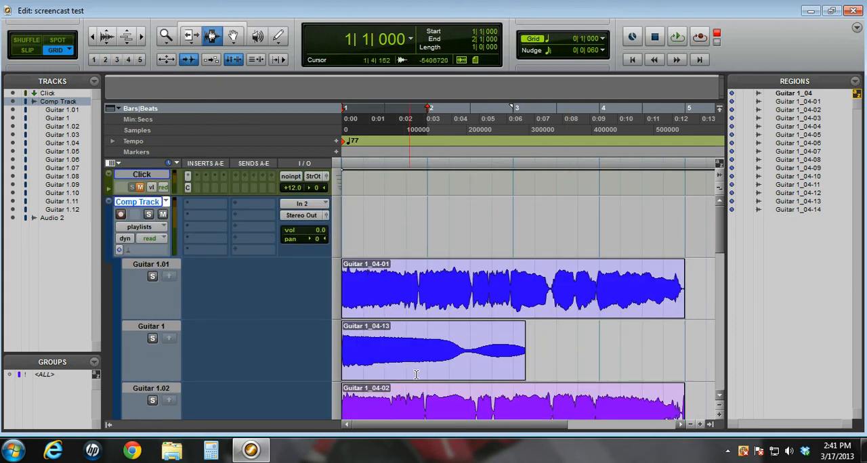
pyautogui.moveTo(351, 214); pyautogui.dragTo(429, 216)
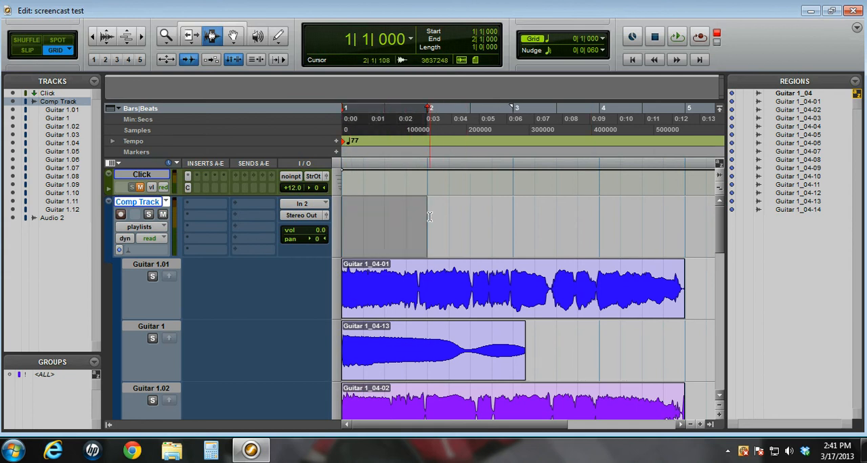
pyautogui.hotkey('ctrl', 'v')
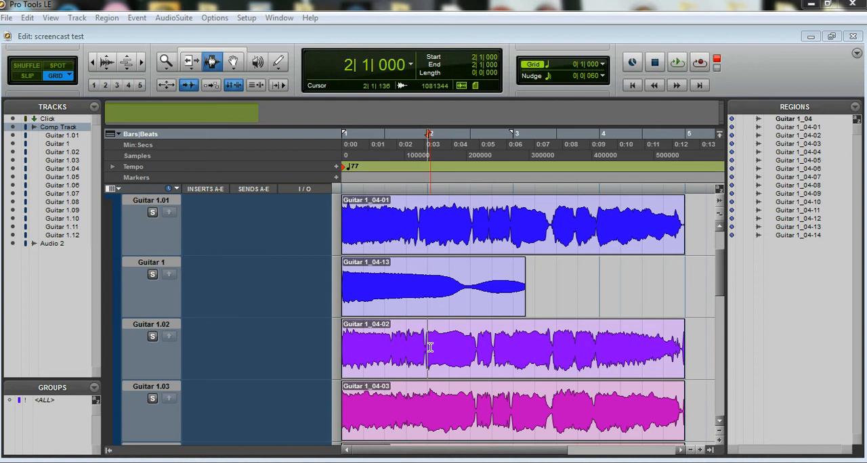
# Copy bar 2 of the Guitar 1.02 take and paste it into bar 2 of the Comp Track
pyautogui.moveTo(432, 344); pyautogui.dragTo(527, 380)
pyautogui.hotkey('ctrl', 'c')
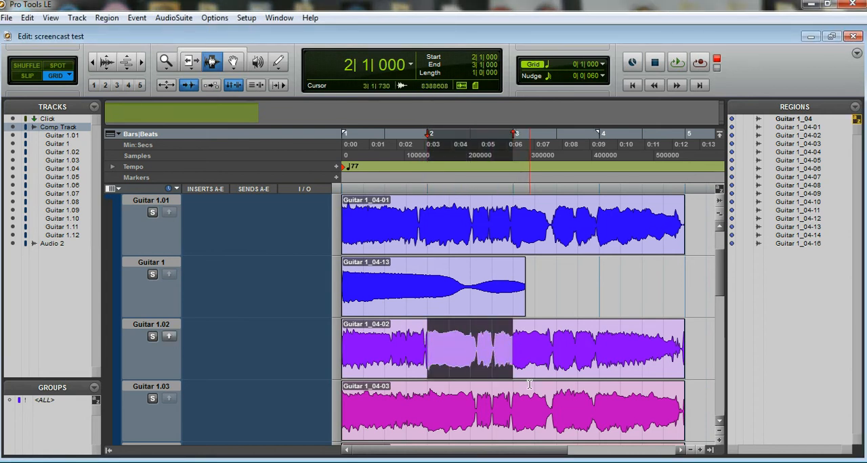
pyautogui.scroll(3, 513, 381)
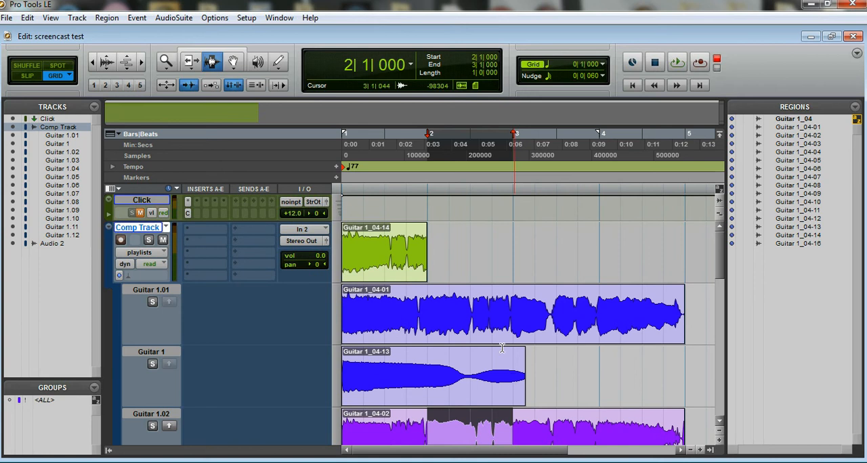
pyautogui.moveTo(441, 248); pyautogui.dragTo(512, 247)
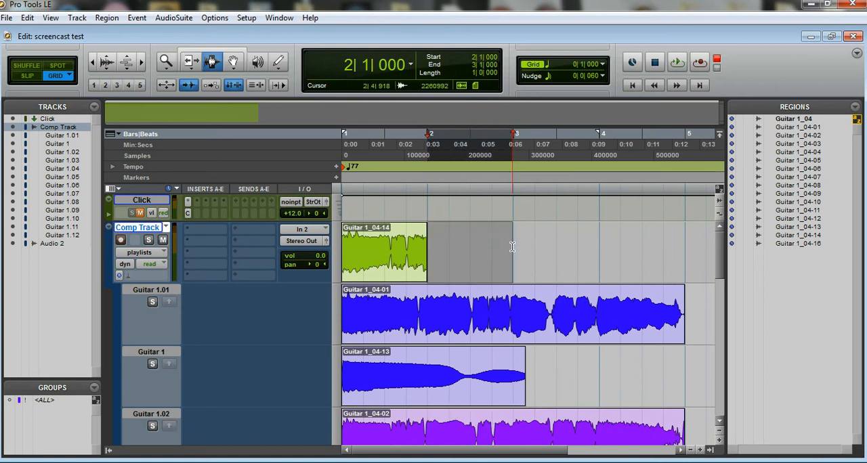
pyautogui.hotkey('ctrl', 'v')
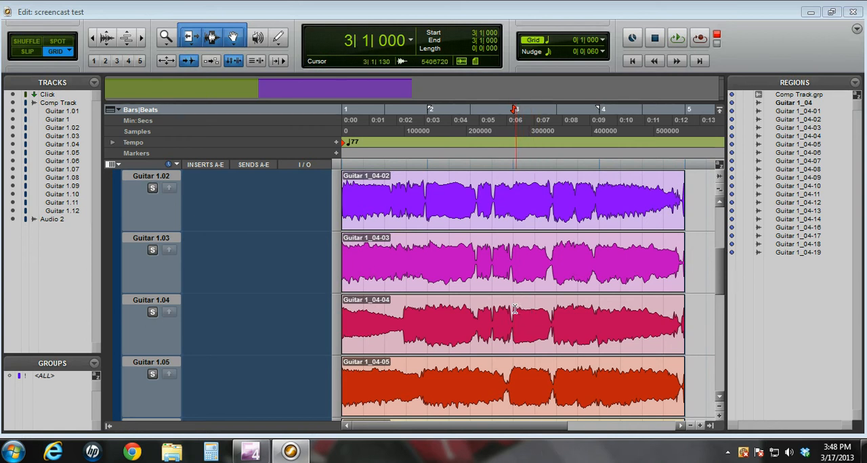
# Copy bar 3 of the Guitar 1.04 take to the main playlist
pyautogui.moveTo(513, 314); pyautogui.dragTo(599, 316)
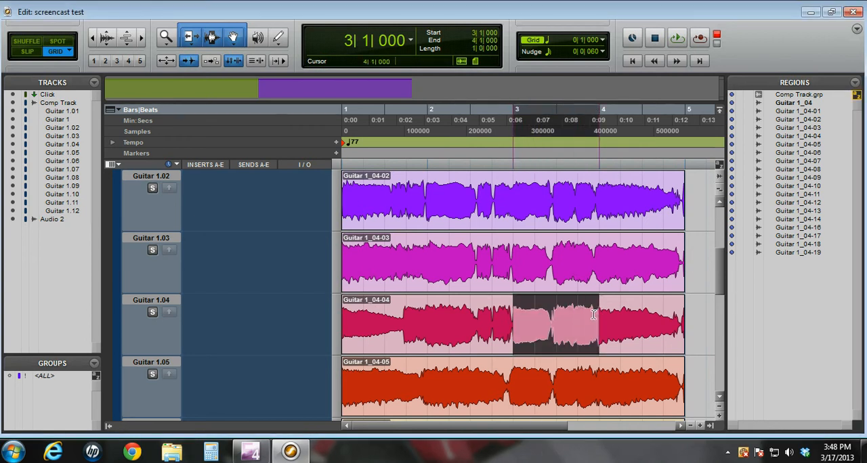
pyautogui.rightClick(558, 334)
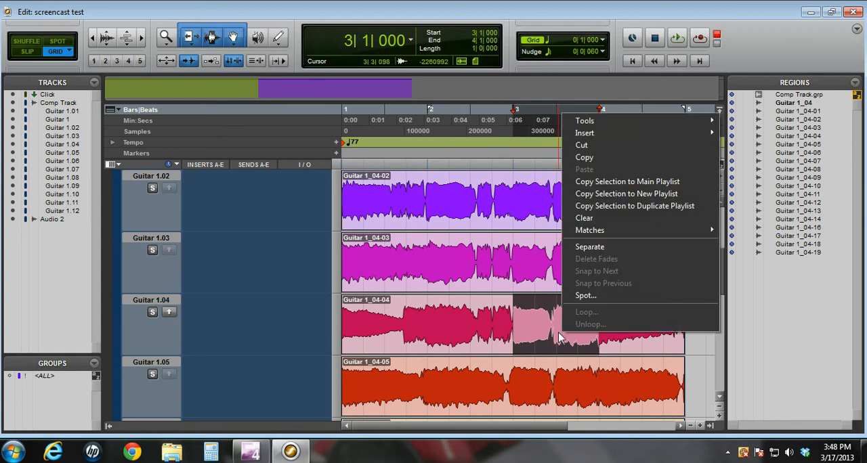
pyautogui.click(615, 183)
pyautogui.scroll(4, 579, 329)
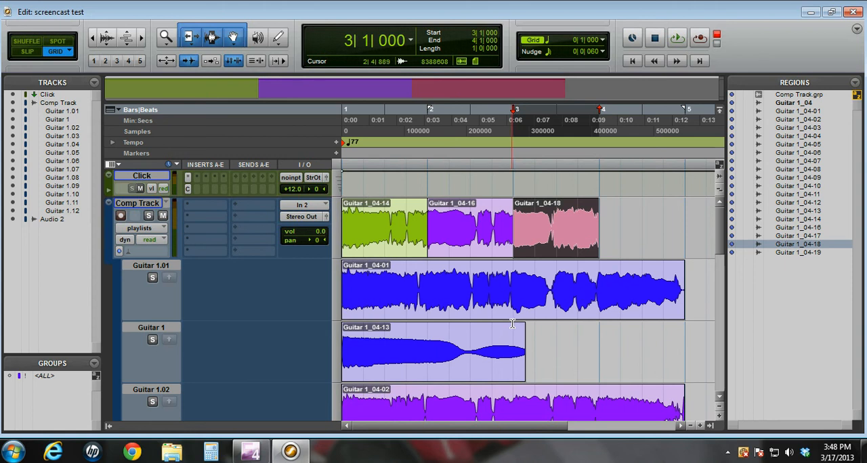
# Copy bar 4 of the Guitar 1.09 take to the main playlist
pyautogui.scroll(-10, 513, 324)
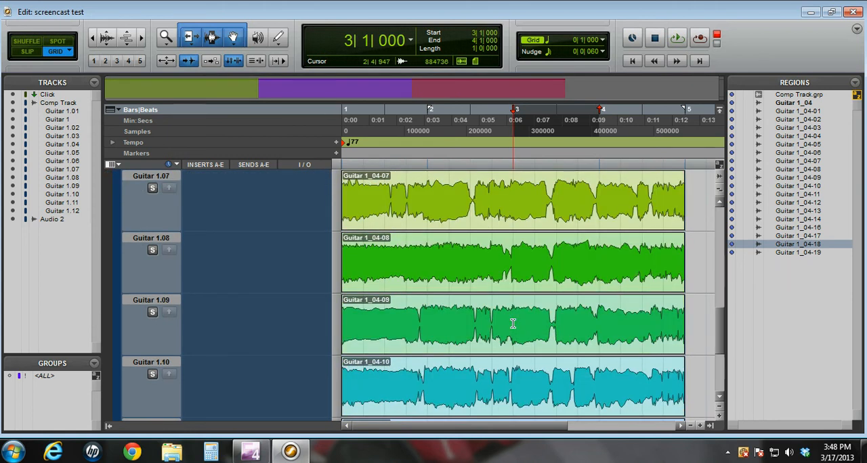
pyautogui.moveTo(599, 320); pyautogui.dragTo(683, 318)
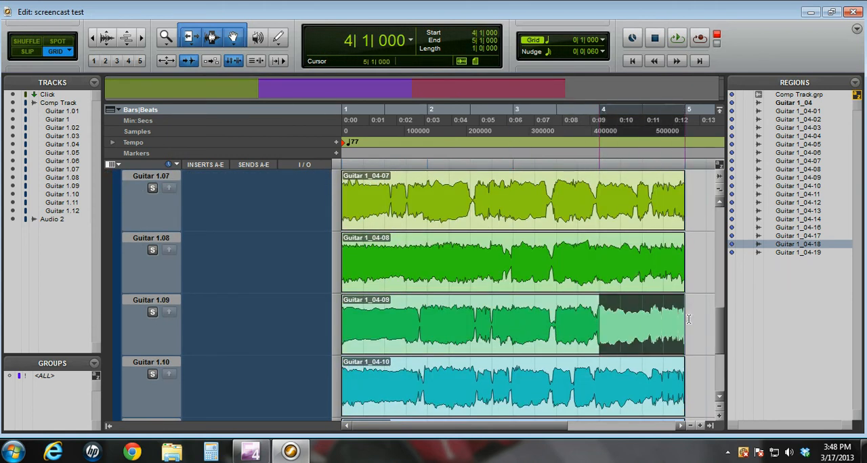
pyautogui.rightClick(633, 331)
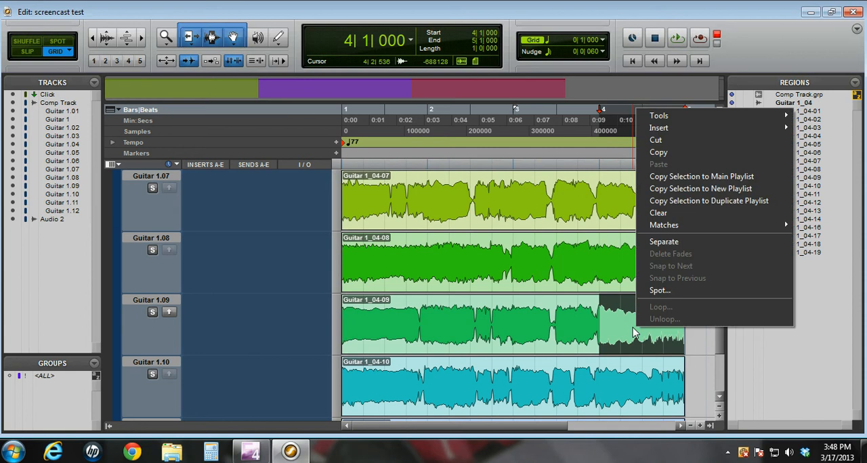
pyautogui.click(682, 178)
pyautogui.scroll(10, 542, 339)
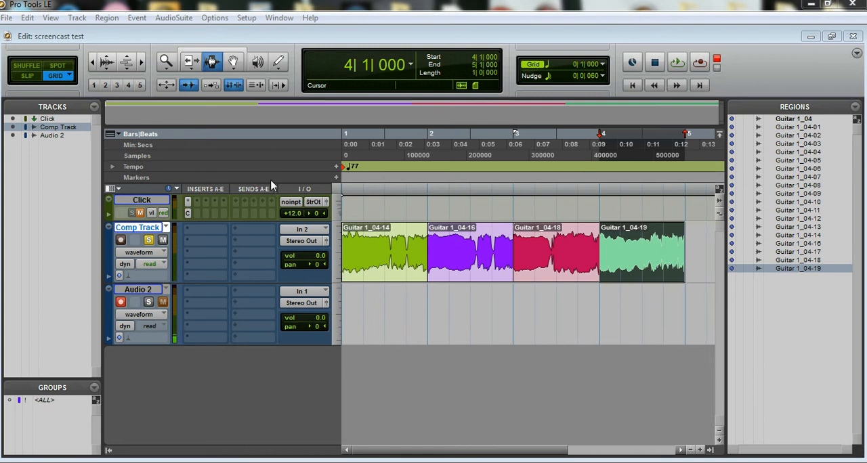
# Switch to Slip mode and crossfade the bar 1 and bar 2 regions on the Comp Track over about 286 ticks
pyautogui.click(141, 61)
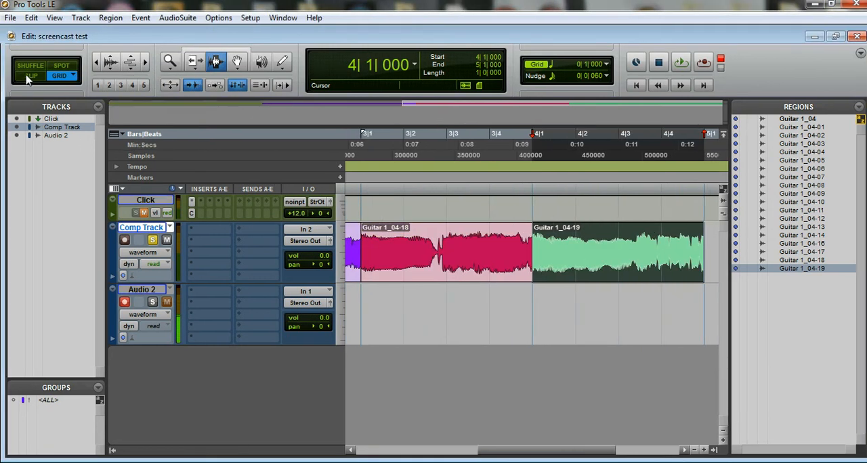
pyautogui.moveTo(515, 450); pyautogui.dragTo(387, 455)
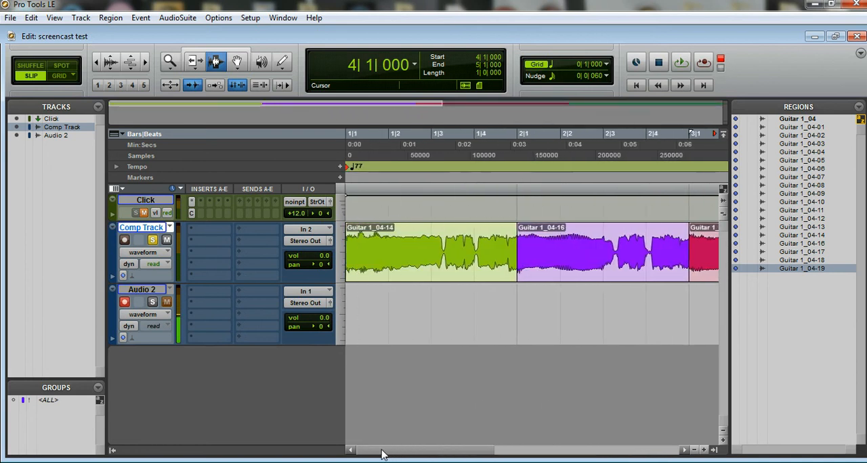
pyautogui.moveTo(512, 243); pyautogui.dragTo(523, 244)
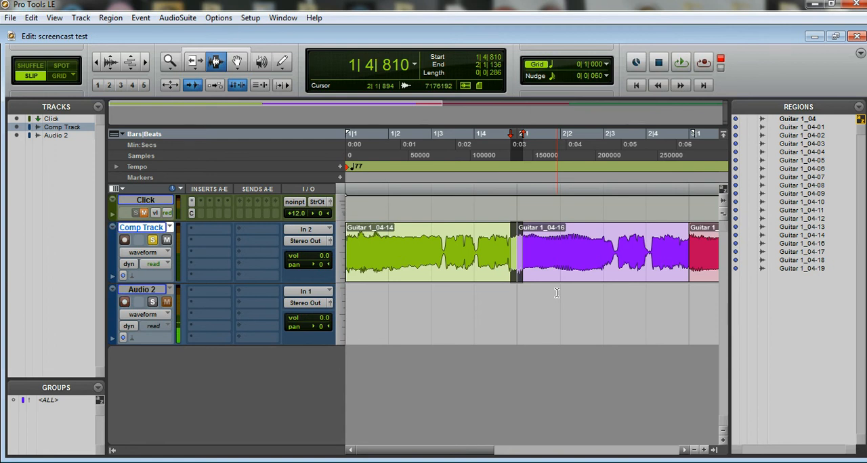
pyautogui.hotkey('ctrl', 'f')
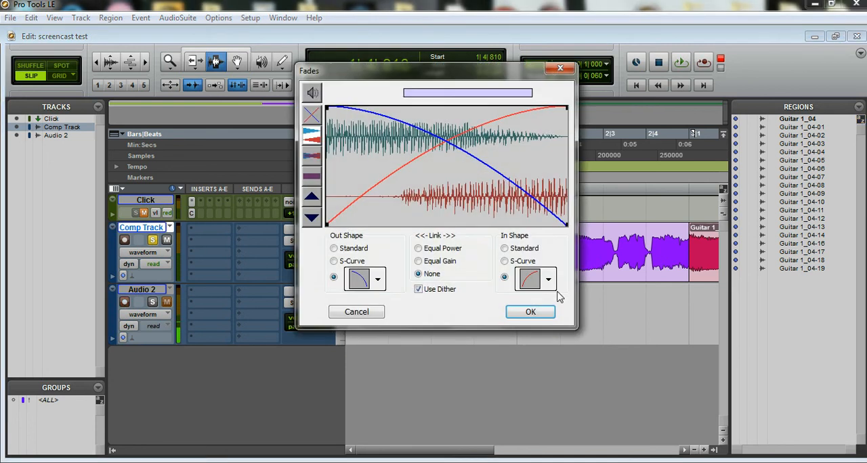
pyautogui.click(530, 313)
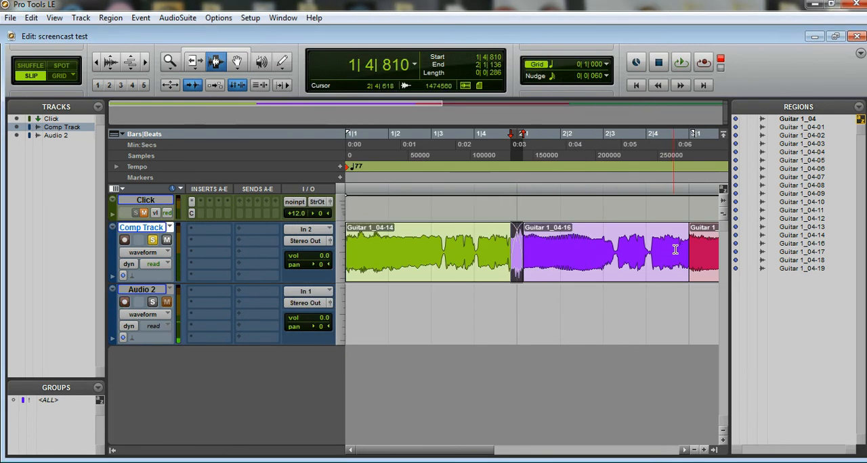
# Crossfade the join between the bar 2 and bar 3 regions on the Comp Track over about 315 ticks
pyautogui.moveTo(690, 249); pyautogui.dragTo(698, 249)
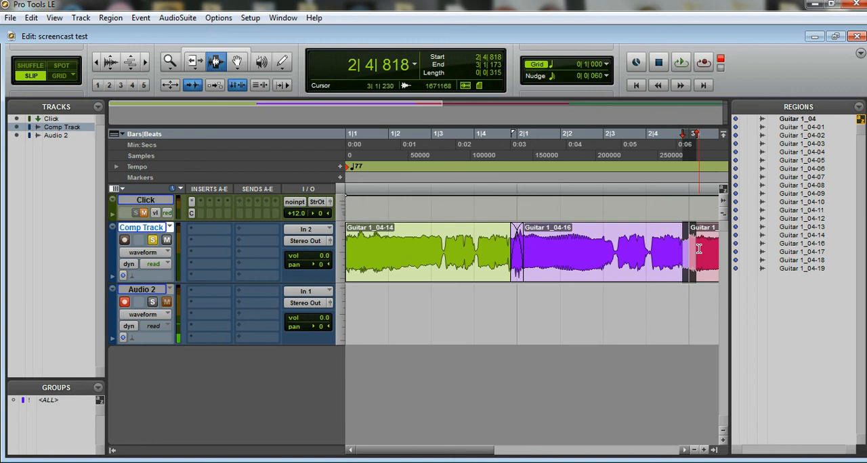
pyautogui.hotkey('ctrl', 'f')
pyautogui.press('Return')
# Crossfade the join between the bar 3 and bar 4 regions on the Comp Track over about 286 ticks
pyautogui.moveTo(432, 451); pyautogui.dragTo(547, 451)
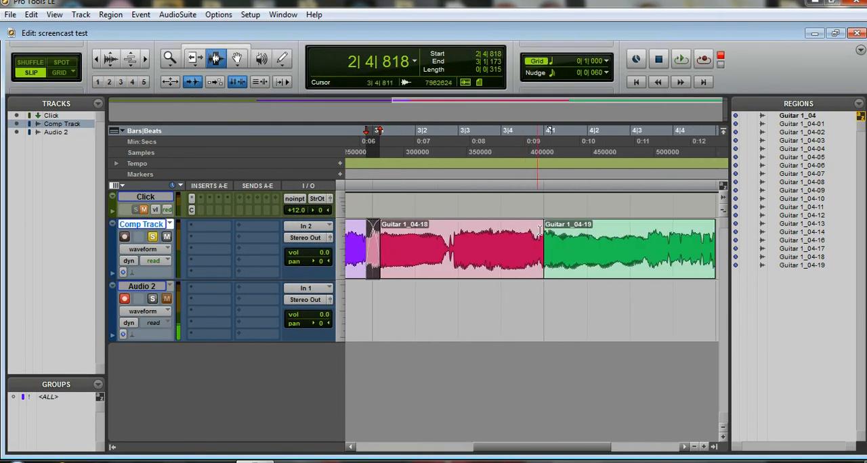
pyautogui.moveTo(537, 238); pyautogui.dragTo(552, 240)
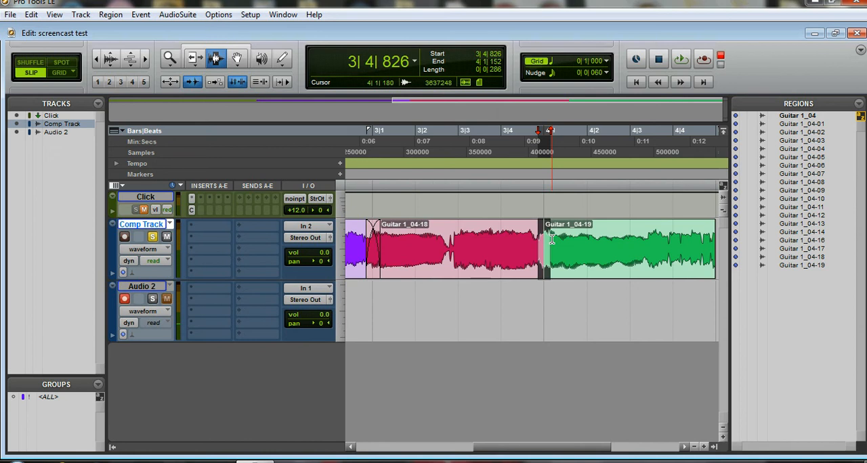
pyautogui.hotkey('ctrl', 'f')
pyautogui.press('Return')
# Add a fade-out at the end of the bar 4 region, selecting from about 4|4|790 to 5|1|174
pyautogui.moveTo(538, 452); pyautogui.dragTo(583, 453)
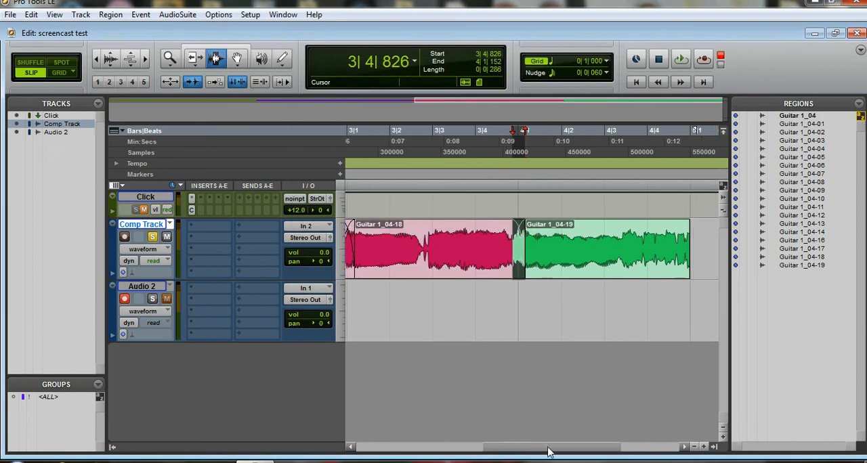
pyautogui.moveTo(604, 239); pyautogui.dragTo(589, 239)
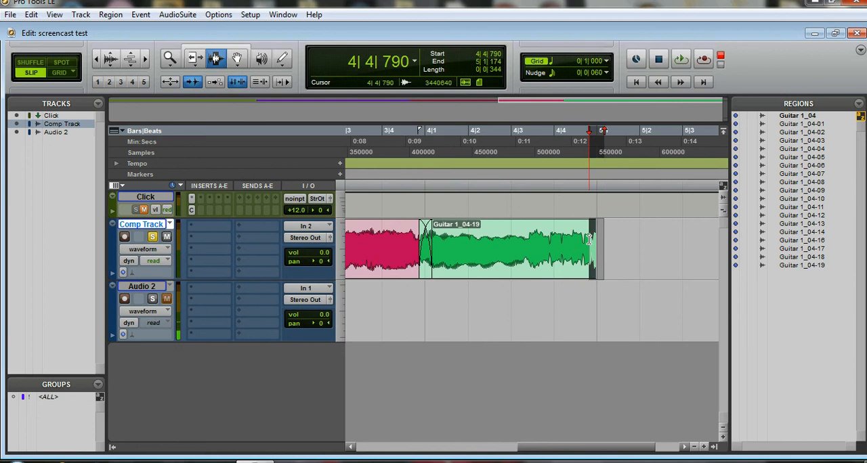
pyautogui.hotkey('ctrl', 'f')
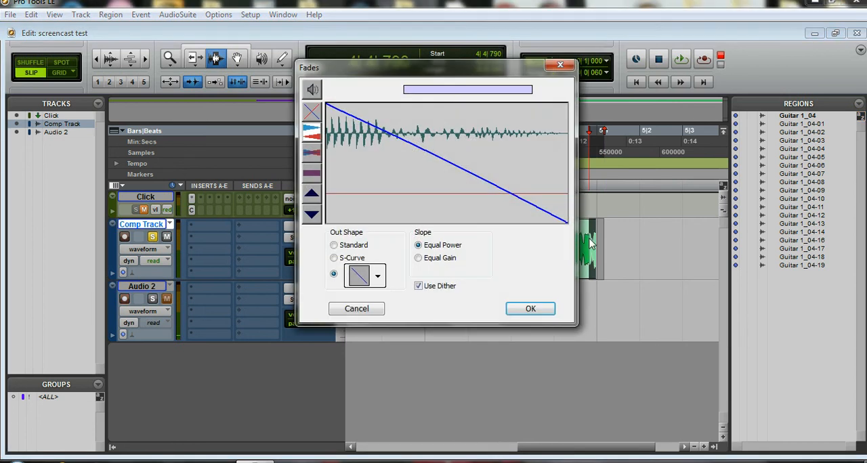
pyautogui.press('Return')
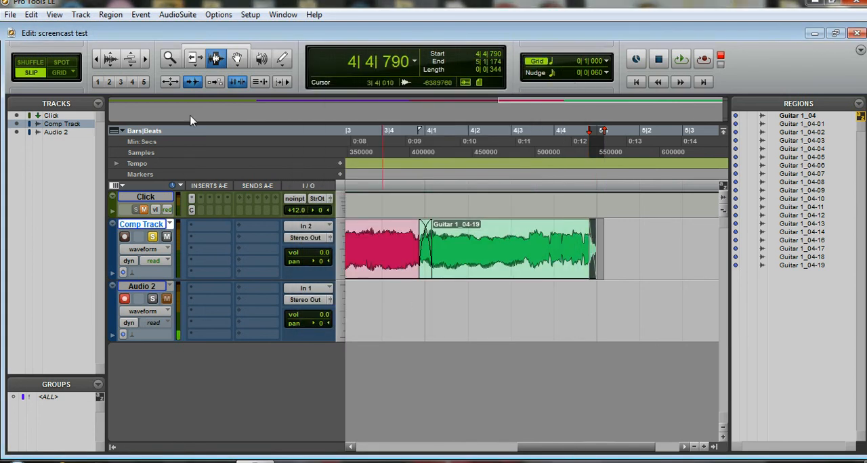
# Return to Grid mode and group all the Comp Track regions and fades from bar 1 to bar 5 into one region
pyautogui.click(97, 60)
pyautogui.click(98, 60)
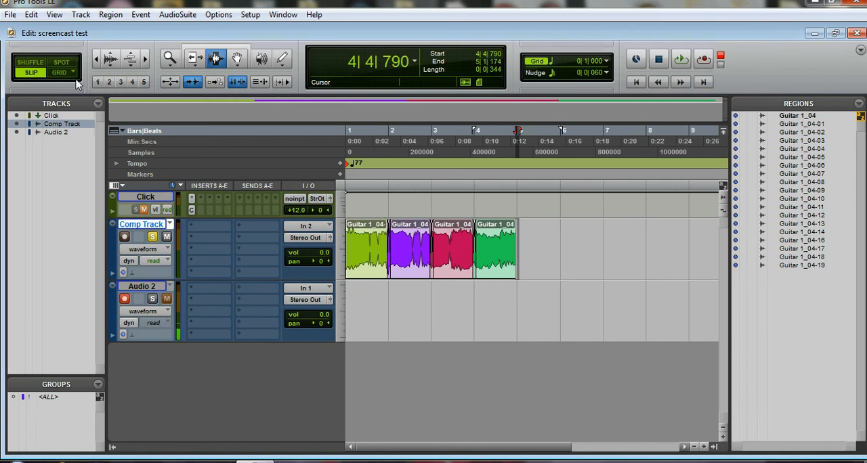
pyautogui.click(74, 79)
pyautogui.click(145, 59)
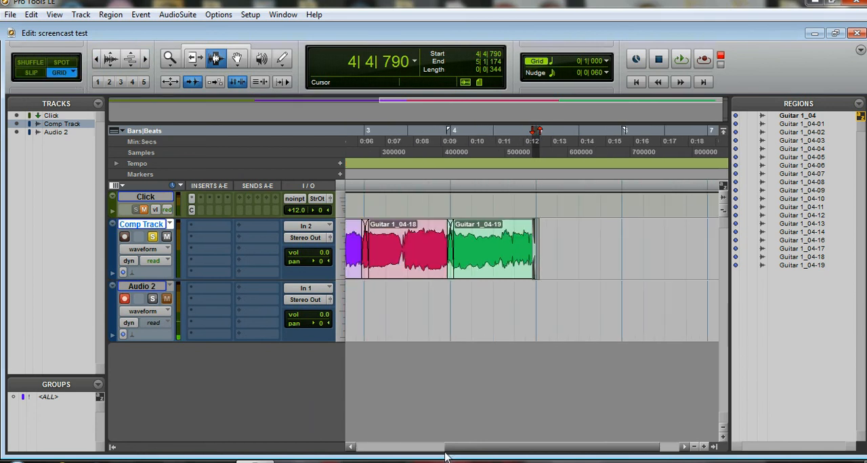
pyautogui.moveTo(507, 446); pyautogui.dragTo(418, 447)
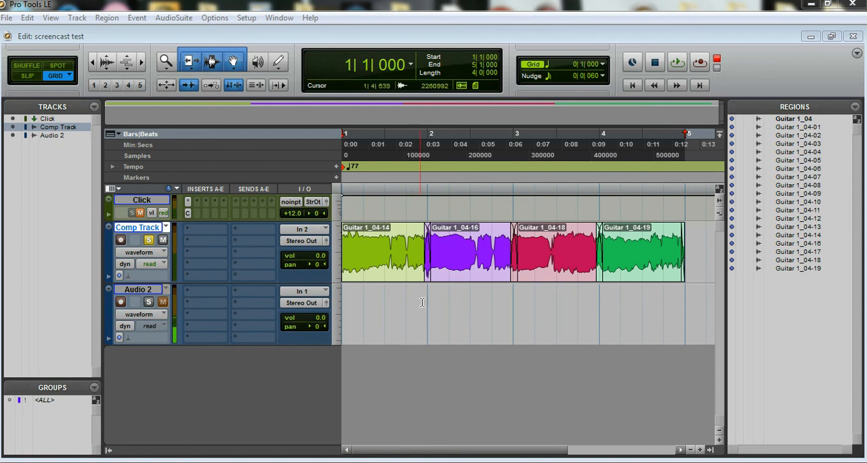
pyautogui.moveTo(690, 240); pyautogui.dragTo(358, 251)
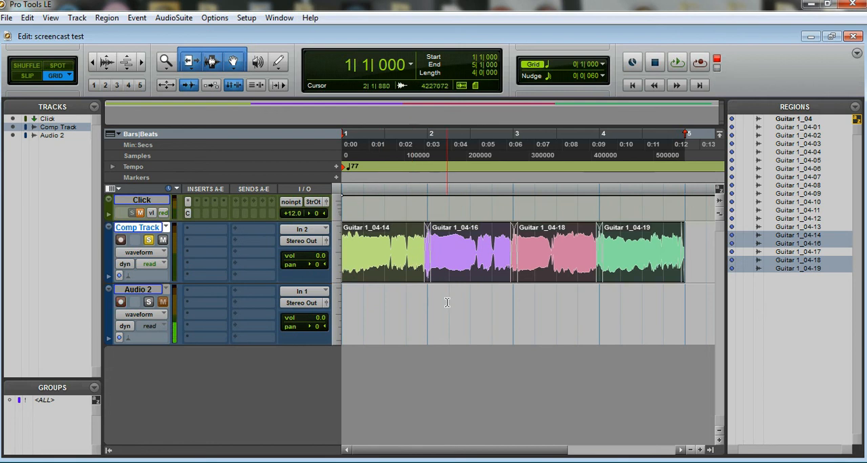
pyautogui.rightClick(449, 272)
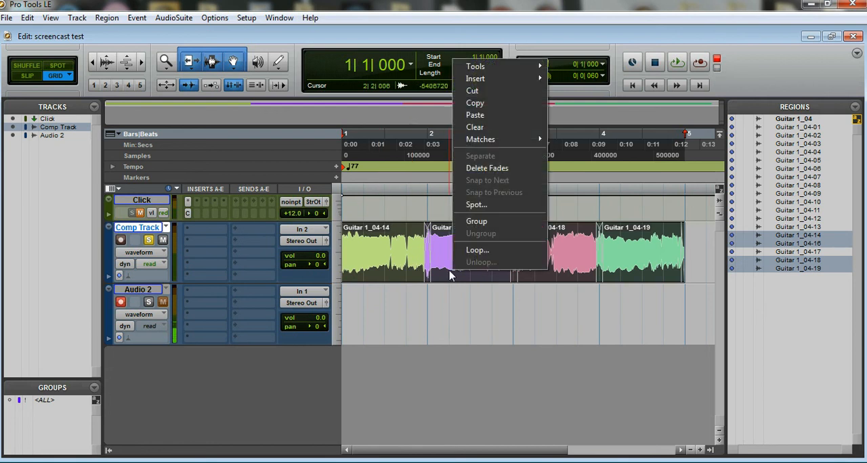
pyautogui.click(478, 221)
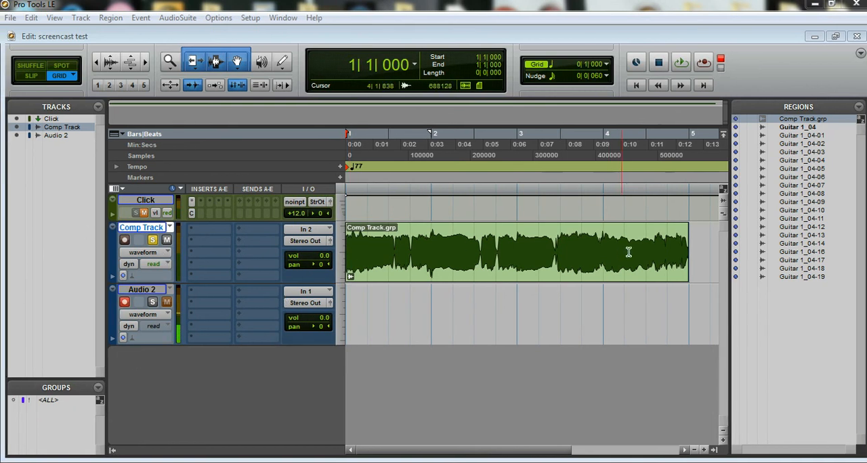
# Try a fade-out across bar 4 of the grouped comp region with the Smart Tool
pyautogui.moveTo(690, 224); pyautogui.dragTo(593, 231)
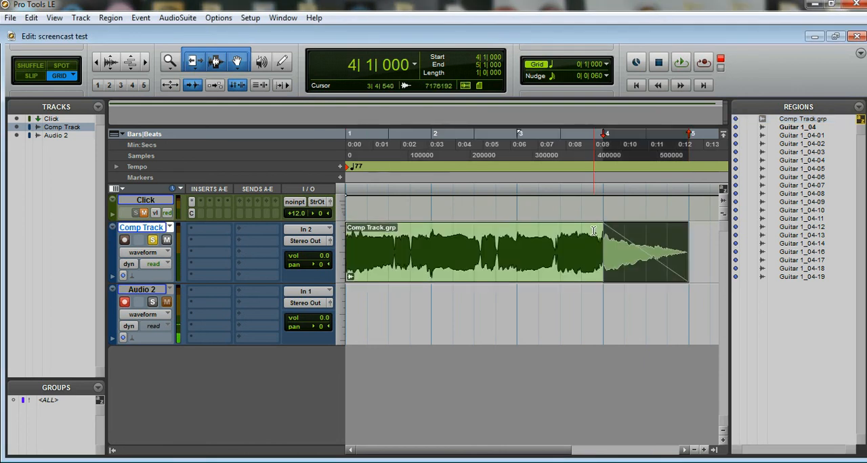
pyautogui.doubleClick(594, 231)
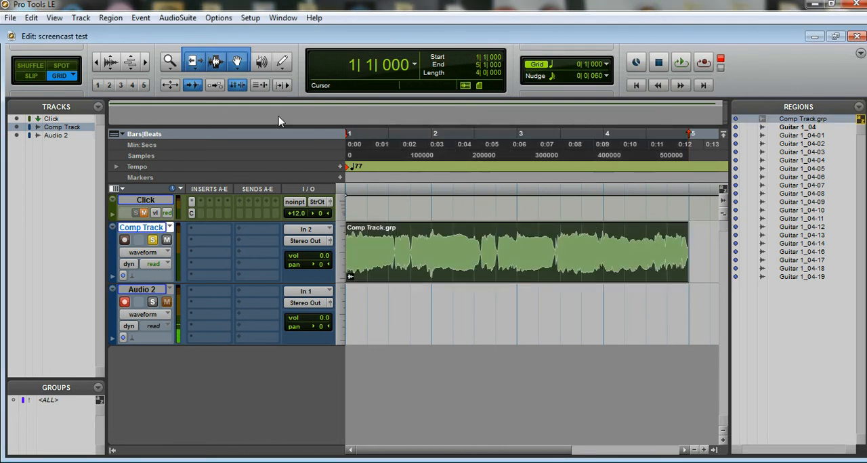
# Play back the grouped comp region from bar 1
pyautogui.click(682, 63)
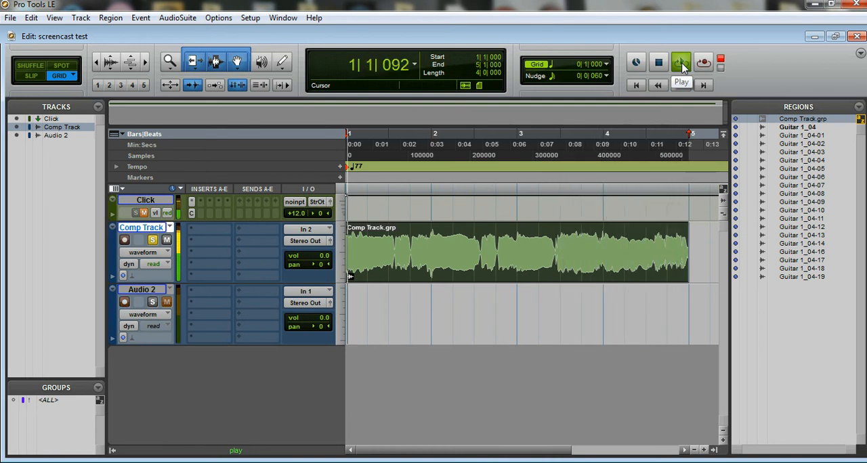
pyautogui.click(681, 62)
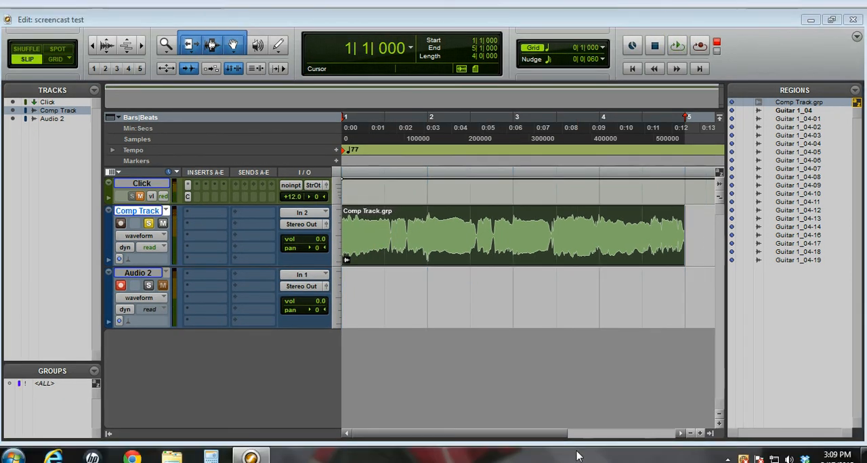